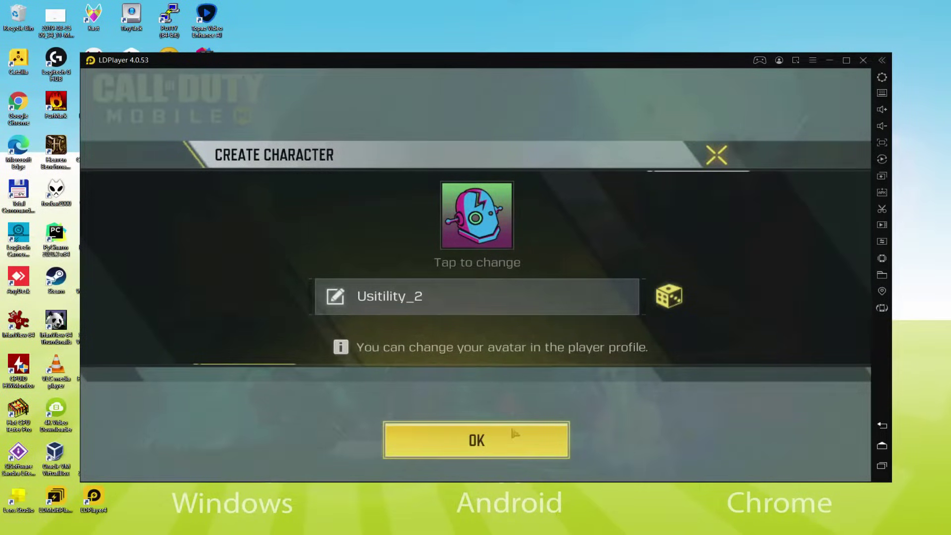
Step: Confirm the new character named Usitility and dismiss the basic controls tutorial in Call of Duty Mobile
{"action": "left_click", "coordinate": [502, 436]}
{"action": "left_click", "coordinate": [560, 443]}
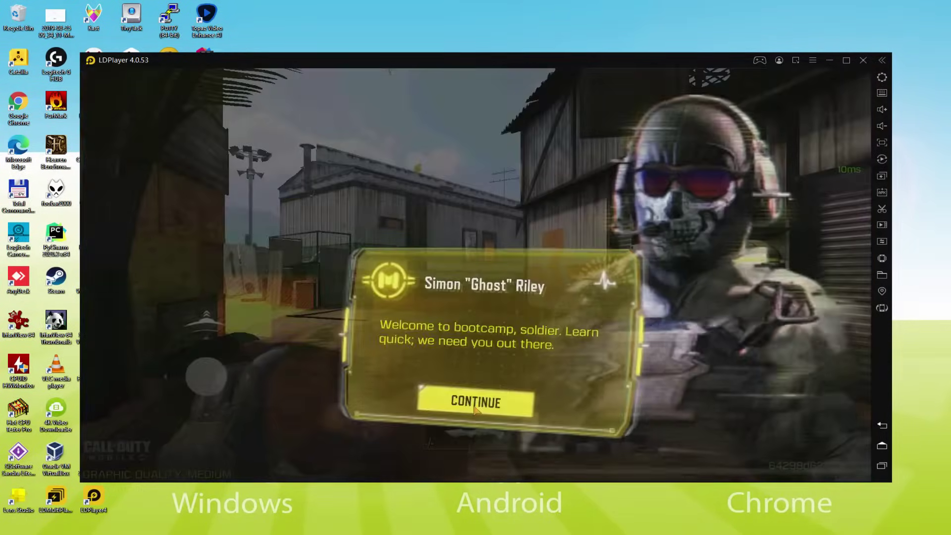
{"action": "left_click", "coordinate": [475, 411]}
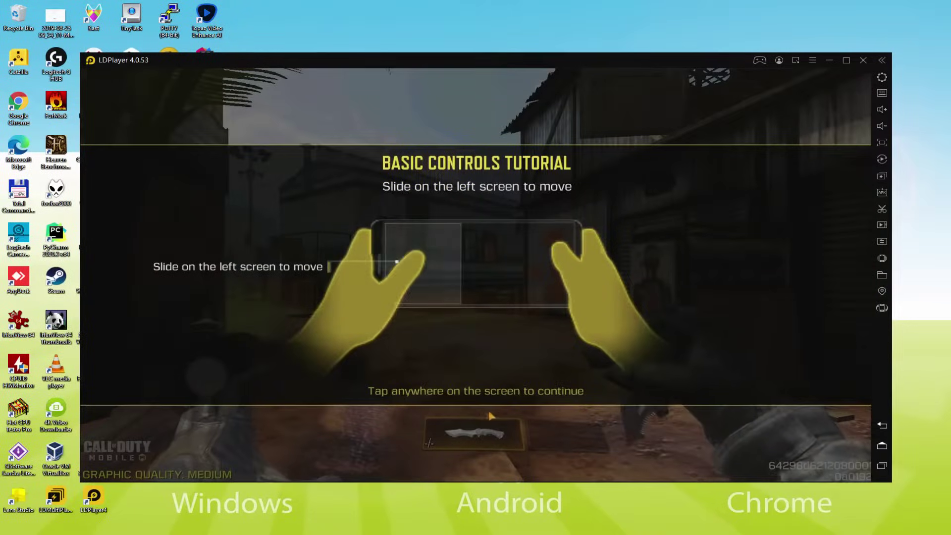
{"action": "left_click", "coordinate": [490, 416]}
{"action": "left_click", "coordinate": [471, 335]}
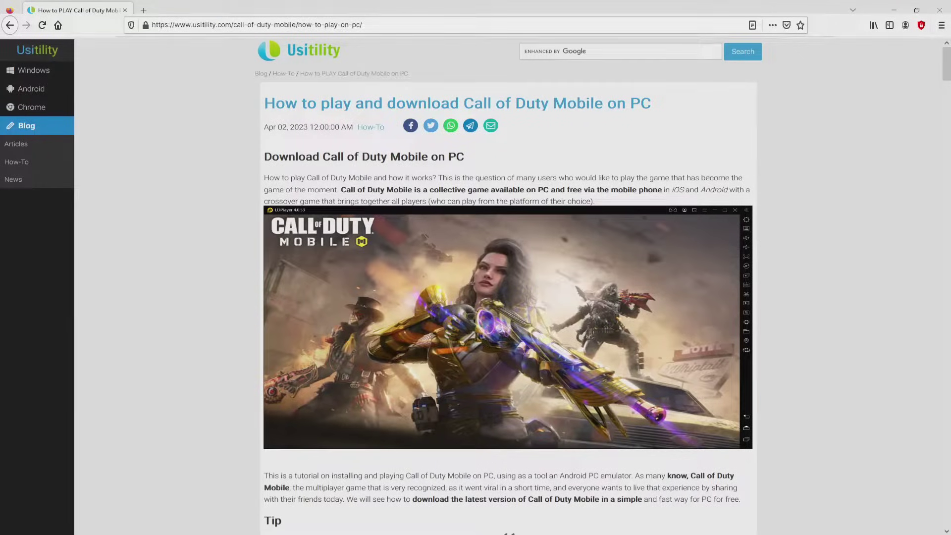
Step: Follow the article's PC download link to the LDPlayer site and download the Call of Duty Mobile Season 3 installer
{"action": "scroll", "coordinate": [508, 287], "scroll_direction": "down", "scroll_amount": 4}
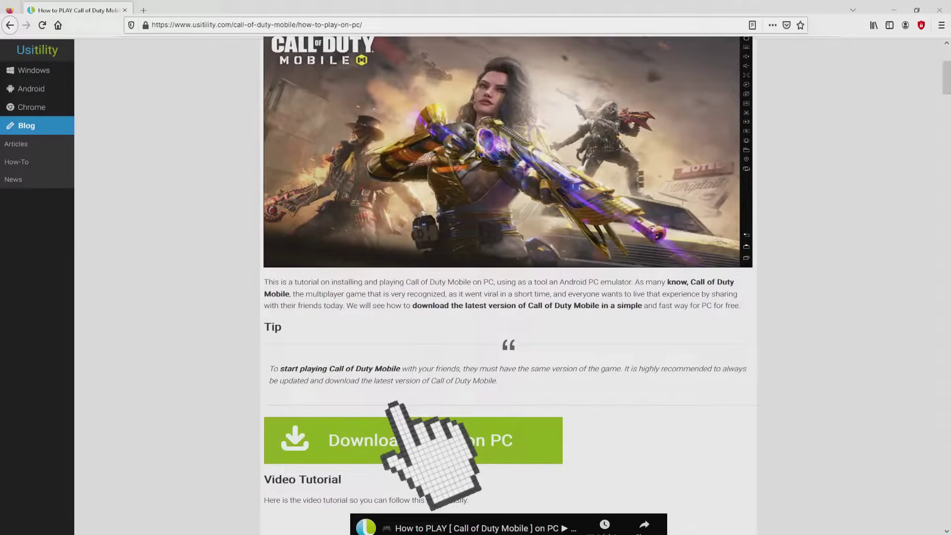
{"action": "left_click", "coordinate": [397, 440]}
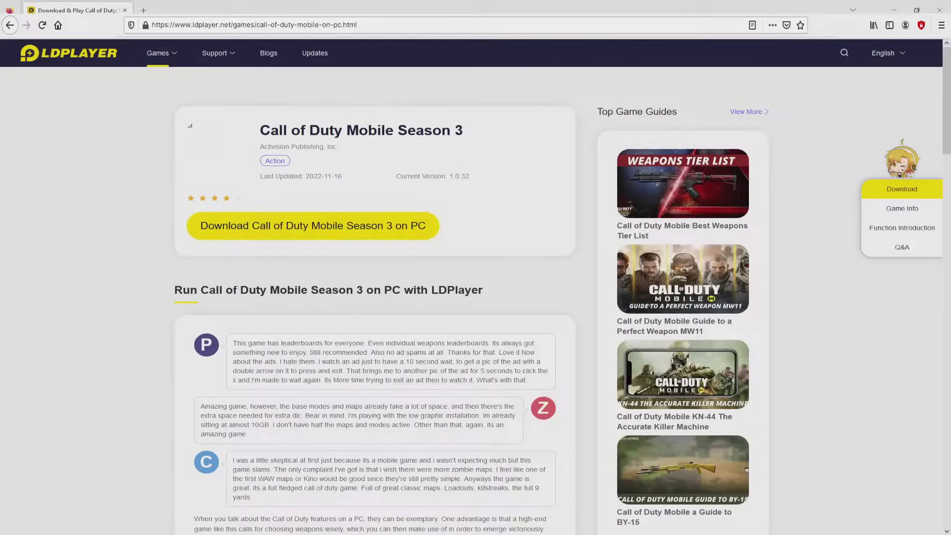
{"action": "scroll", "coordinate": [377, 297], "scroll_direction": "down", "scroll_amount": 15}
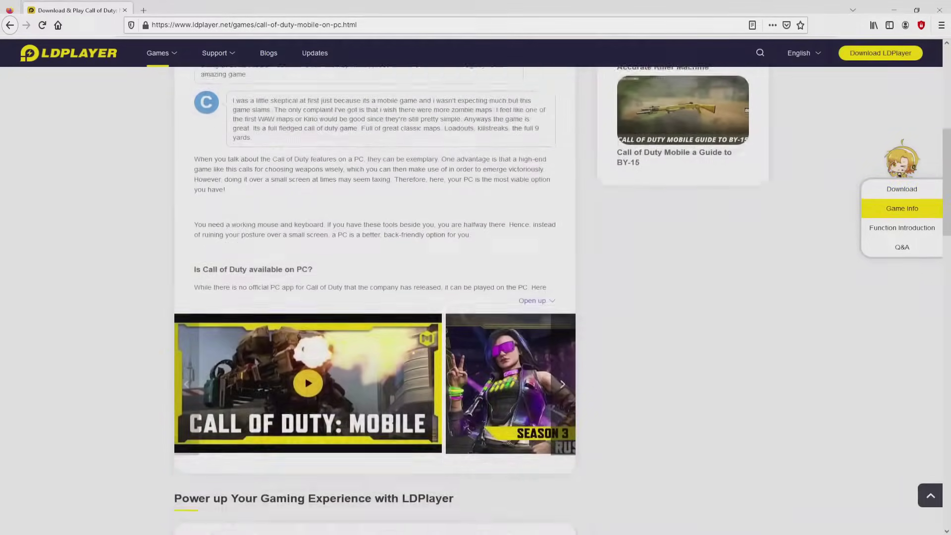
{"action": "scroll", "coordinate": [376, 297], "scroll_direction": "up", "scroll_amount": 3}
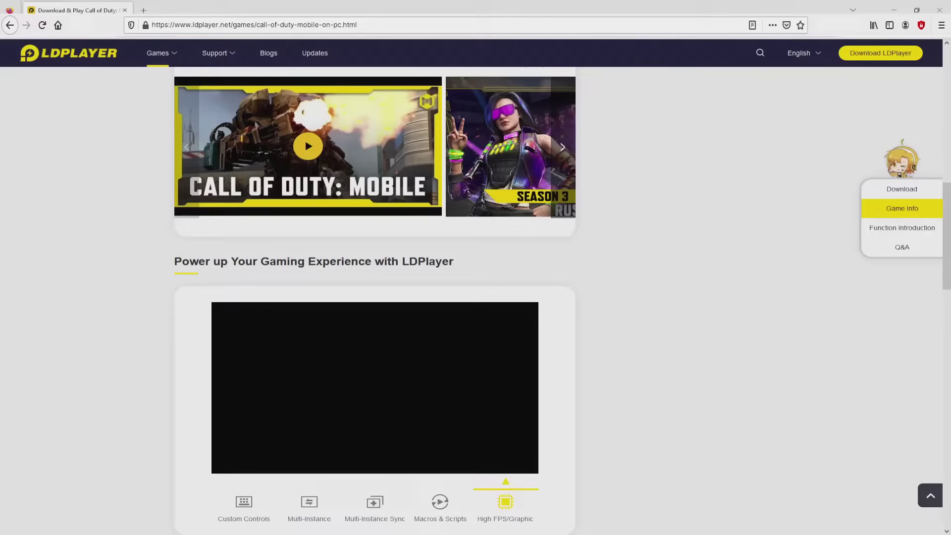
{"action": "scroll", "coordinate": [475, 268], "scroll_direction": "up", "scroll_amount": 12}
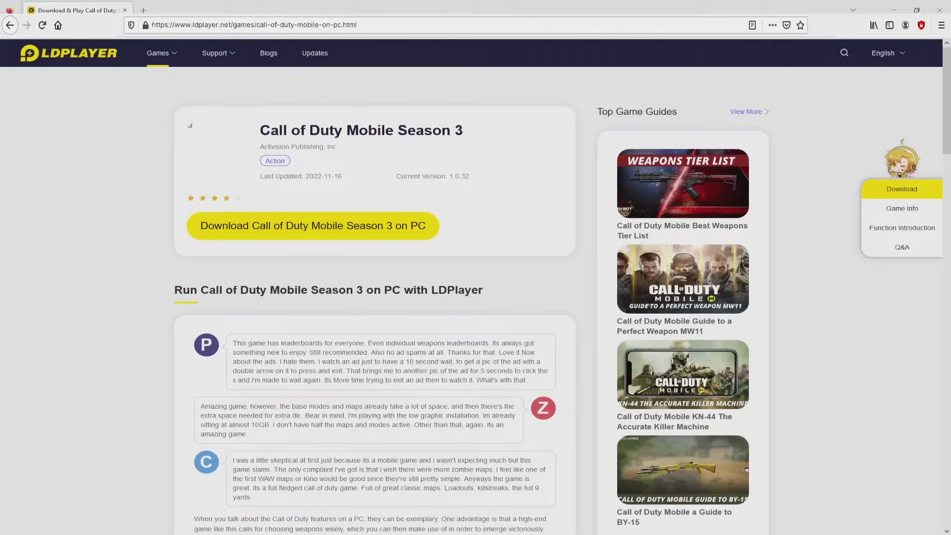
{"action": "left_click", "coordinate": [285, 225]}
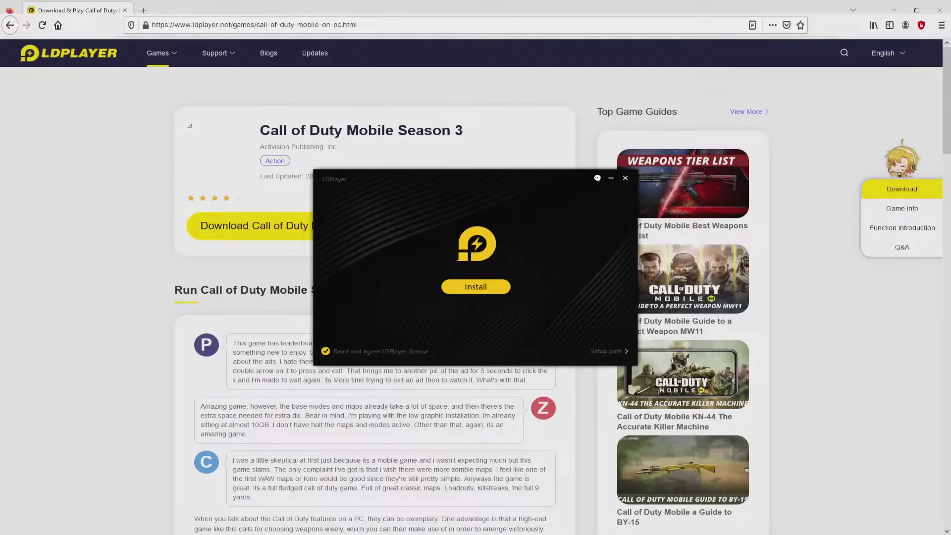
Step: Minimize the windows behind the LDPlayer installer and review its setup path
{"action": "key", "text": "super+Home"}
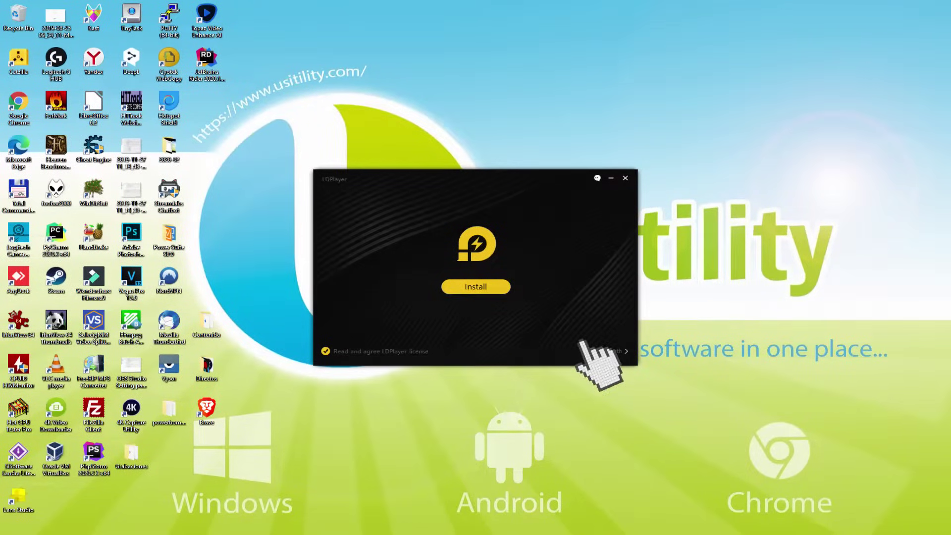
{"action": "left_click", "coordinate": [602, 350]}
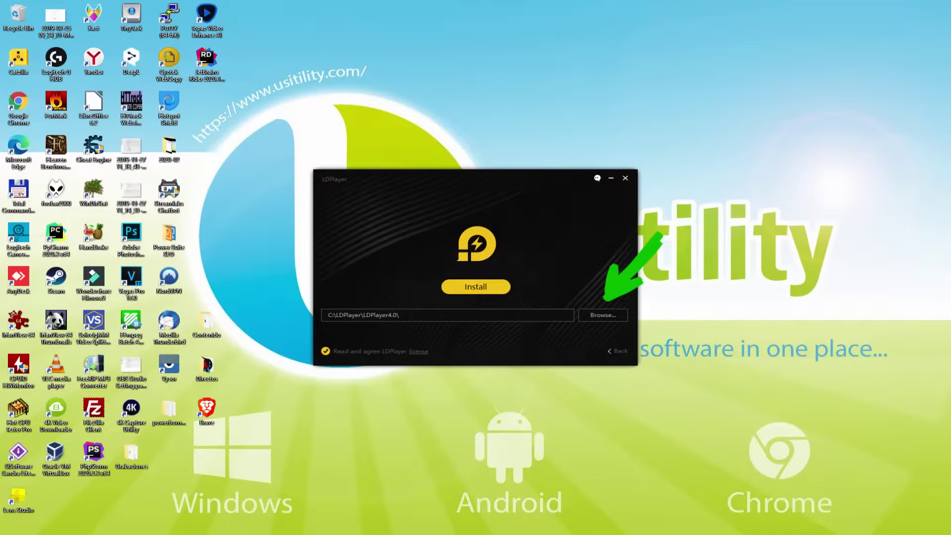
{"action": "left_click", "coordinate": [609, 349]}
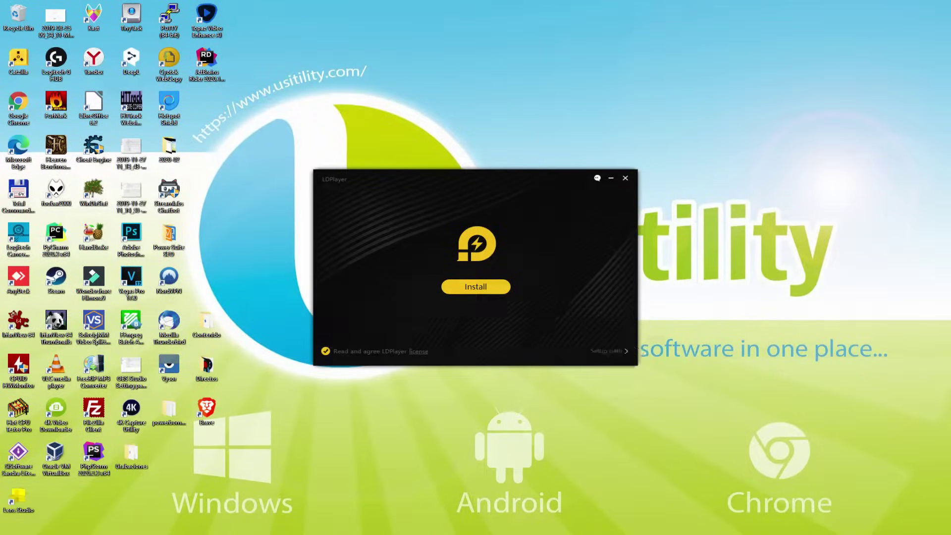
Step: Start the LDPlayer installation and reject the optional Avast Free Antivirus and McAfee WebAdvisor offers
{"action": "left_click", "coordinate": [473, 284]}
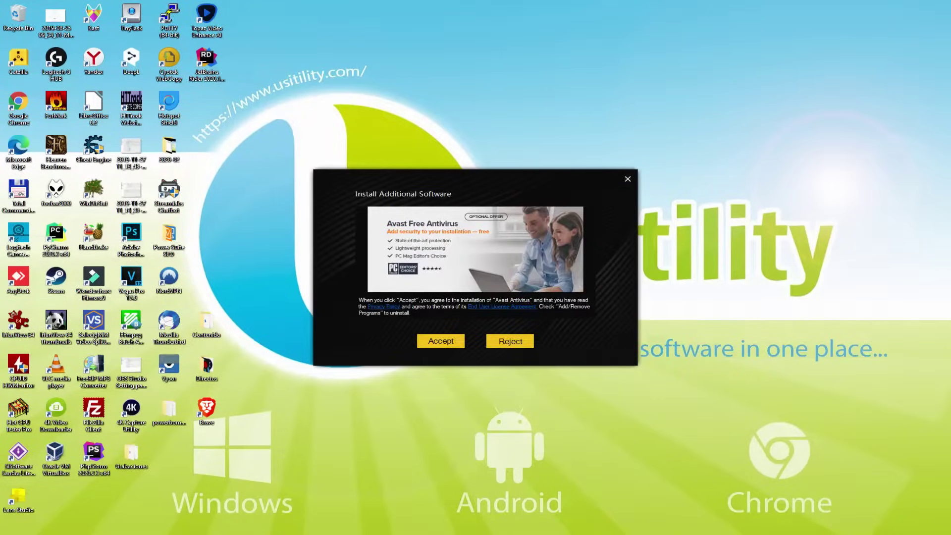
{"action": "left_click", "coordinate": [510, 341]}
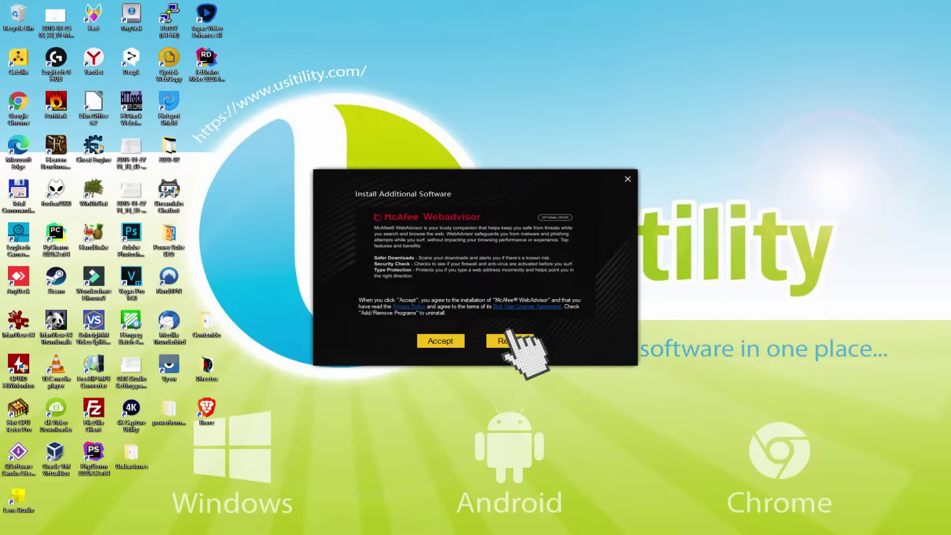
{"action": "left_click", "coordinate": [510, 340]}
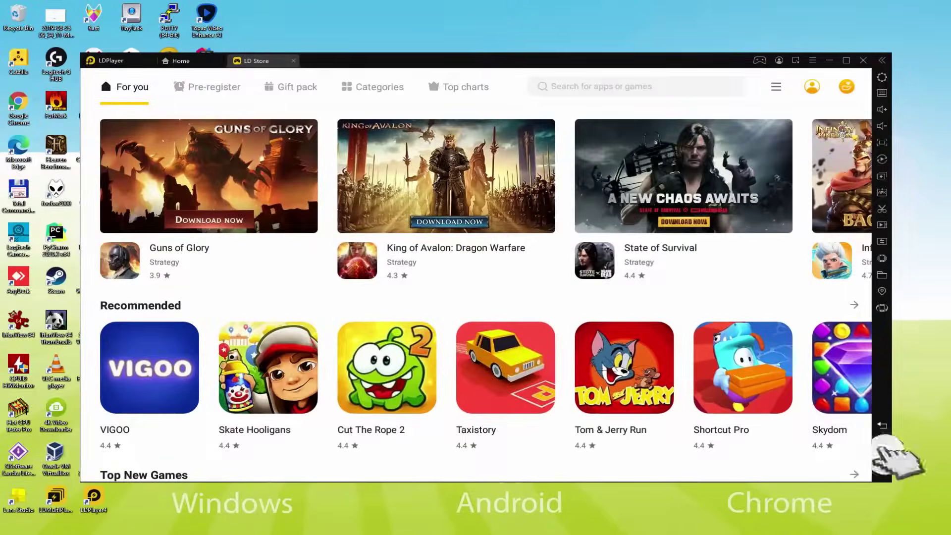
Step: Return to the emulator's home screen and open the Play Store from the System Apps folder
{"action": "left_click", "coordinate": [881, 445]}
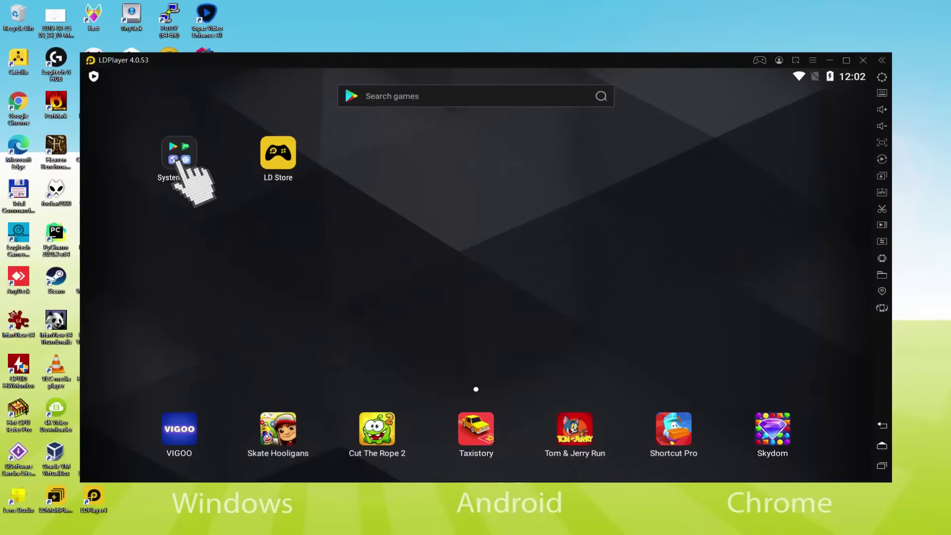
{"action": "left_click", "coordinate": [307, 148]}
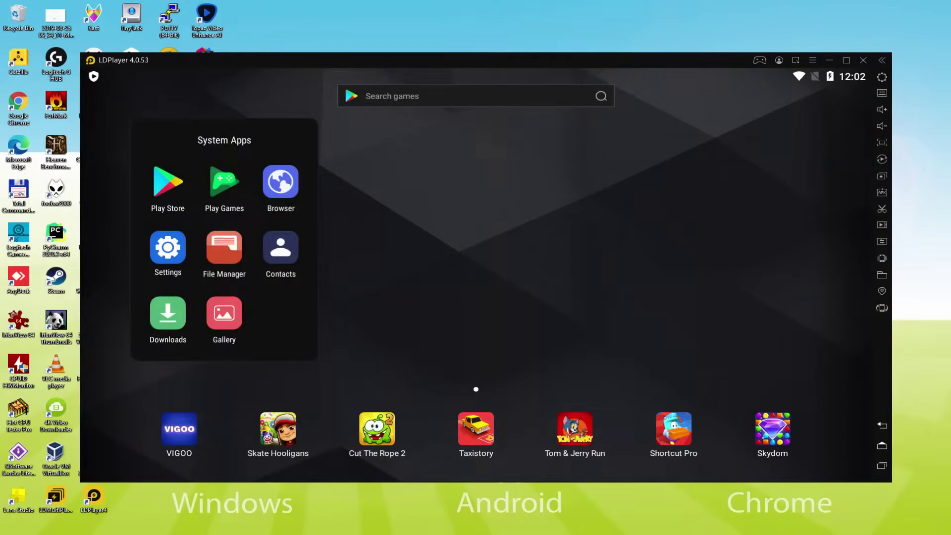
{"action": "left_click", "coordinate": [168, 183]}
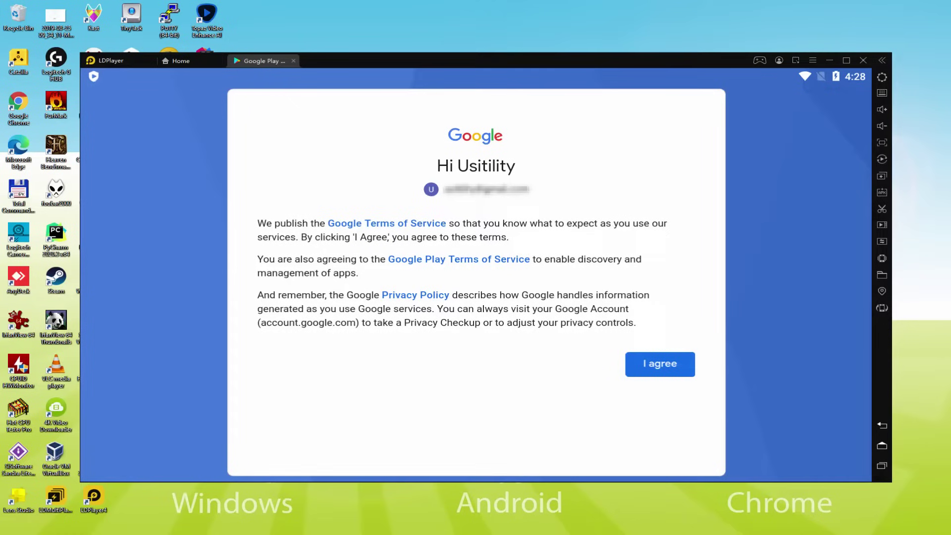
Step: Agree to the Google terms and accept the Google Services settings with Google Drive backup turned off
{"action": "left_click", "coordinate": [659, 366]}
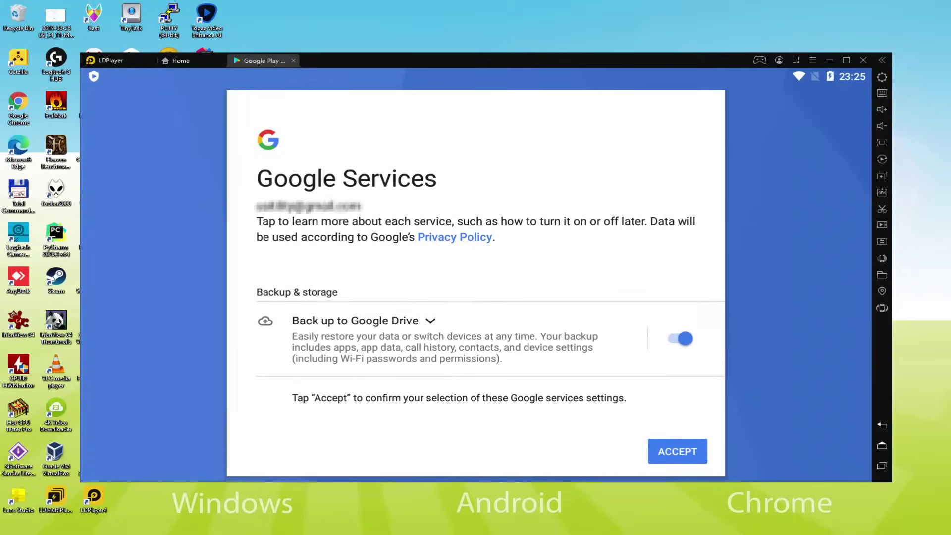
{"action": "left_click", "coordinate": [681, 339]}
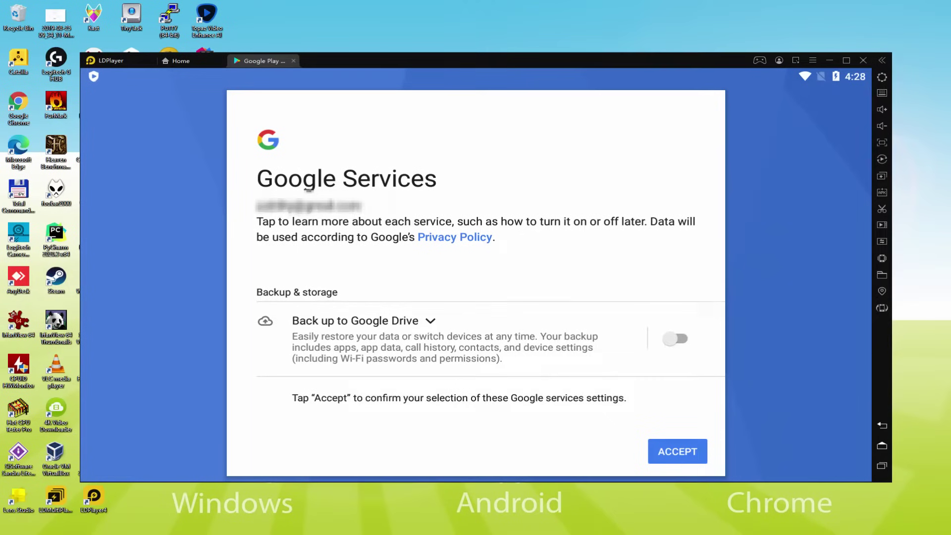
{"action": "left_click", "coordinate": [677, 451]}
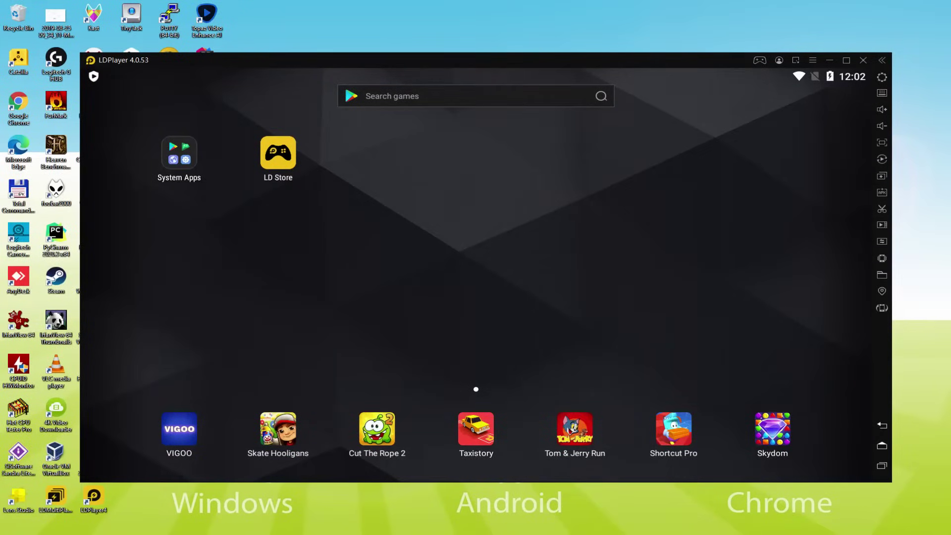
Step: Find "call of duty mobile" in the Play Store and install Call of Duty Mobile Season 3
{"action": "left_click", "coordinate": [181, 161]}
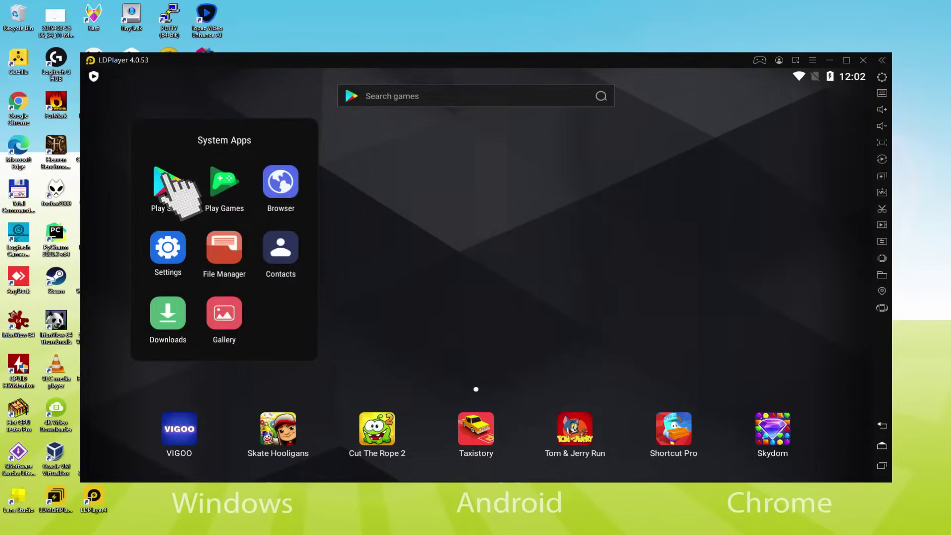
{"action": "left_click", "coordinate": [168, 179]}
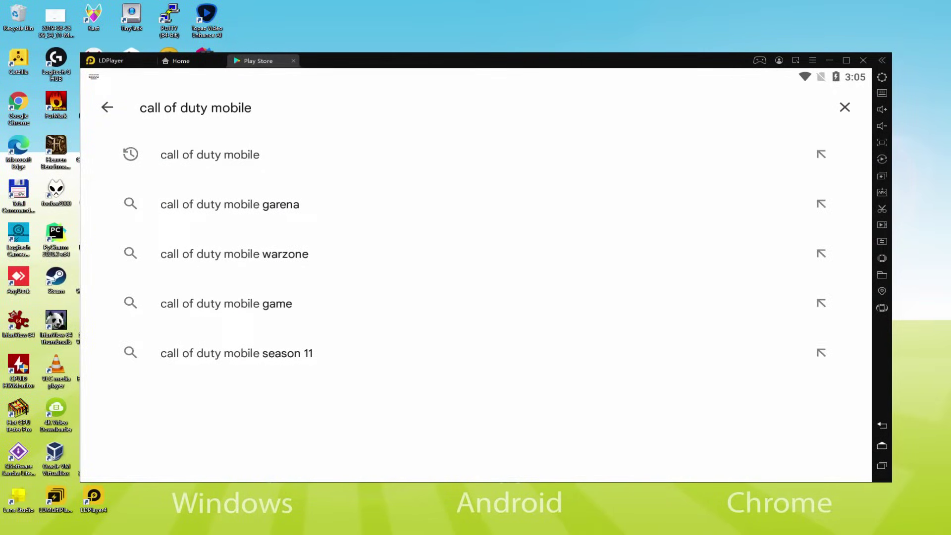
{"action": "left_click", "coordinate": [208, 154]}
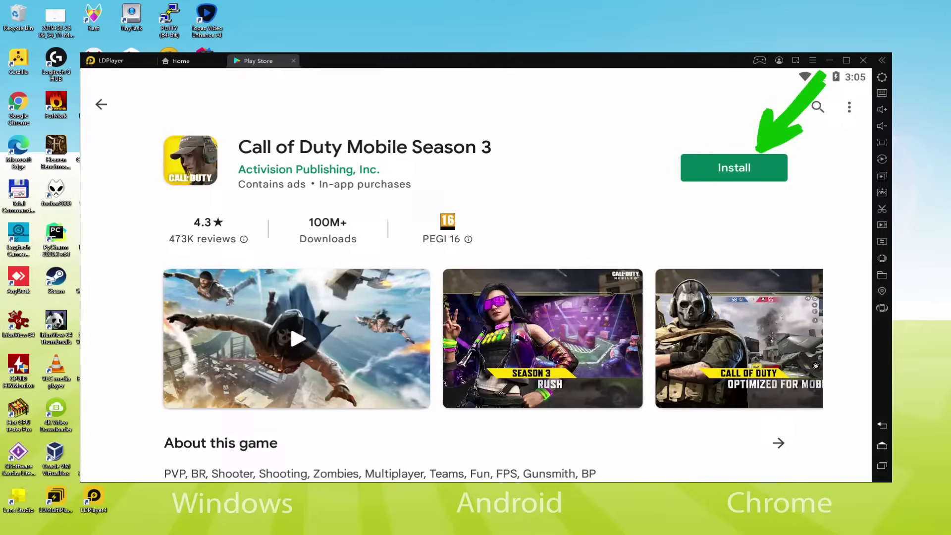
{"action": "left_click", "coordinate": [756, 166]}
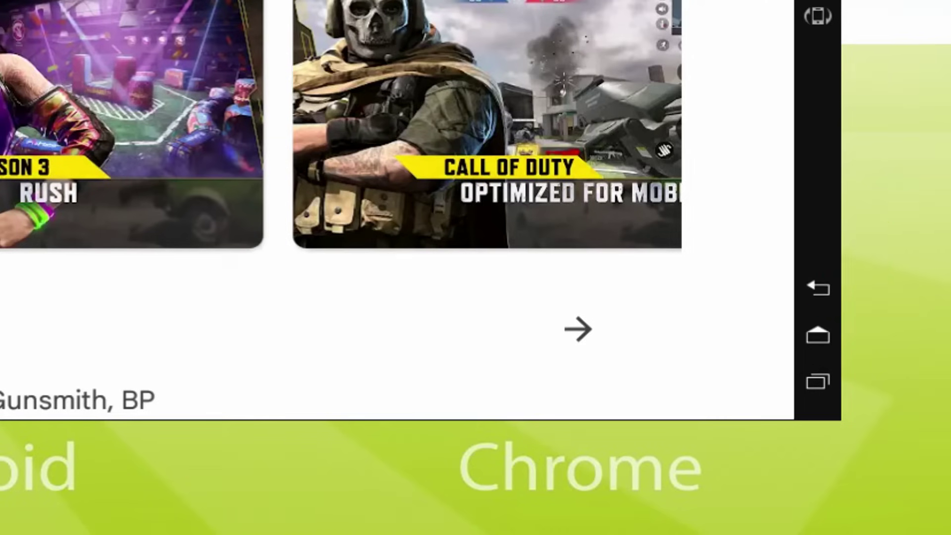
Step: Return to the emulator's home screen and launch Call of Duty
{"action": "left_click", "coordinate": [881, 444]}
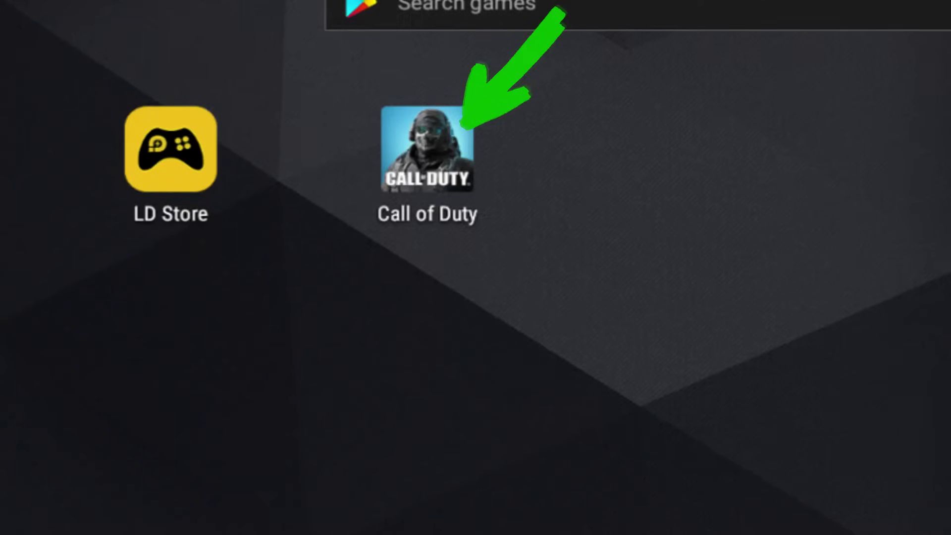
{"action": "left_click", "coordinate": [379, 149]}
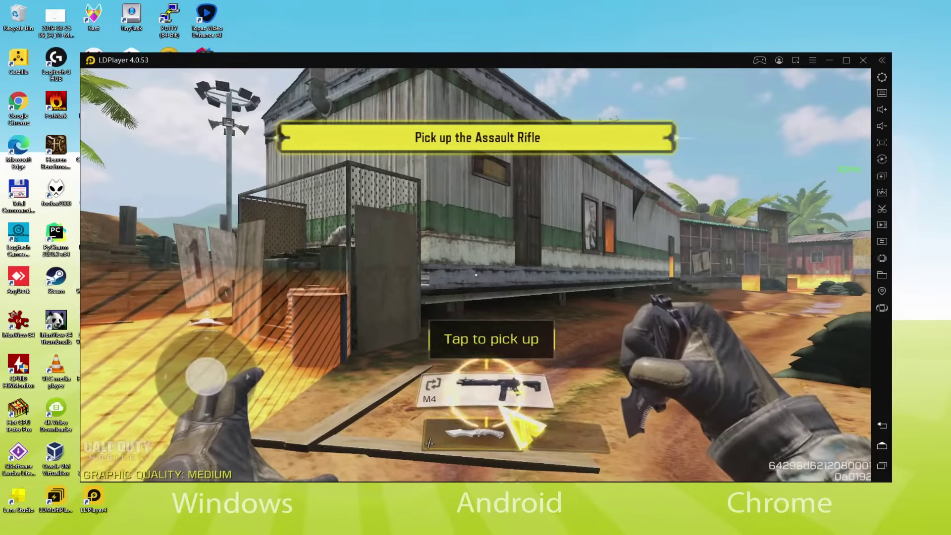
Step: Pick up the M4 assault rifle, move to the next target and dismiss the simple fire tutorial
{"action": "left_click", "coordinate": [498, 391]}
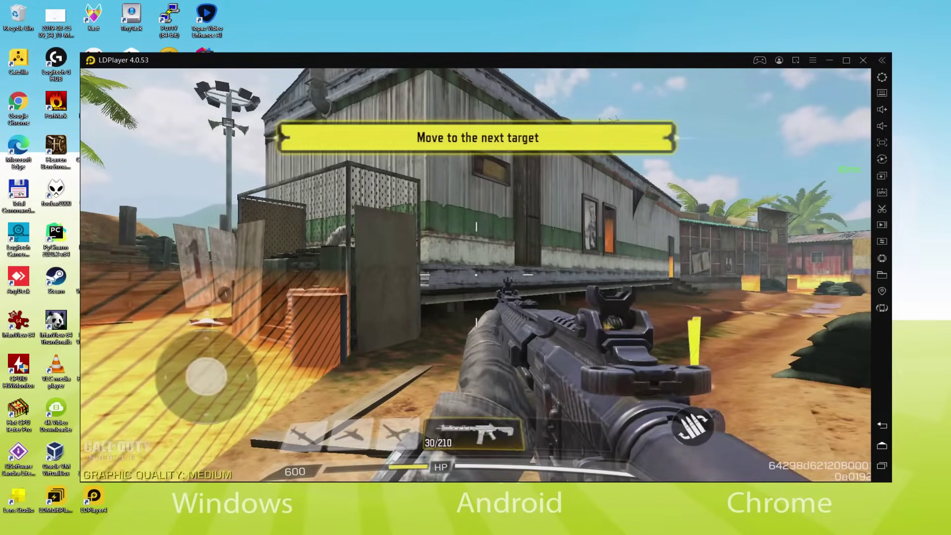
{"action": "key", "text": "w"}
{"action": "key", "text": "d"}
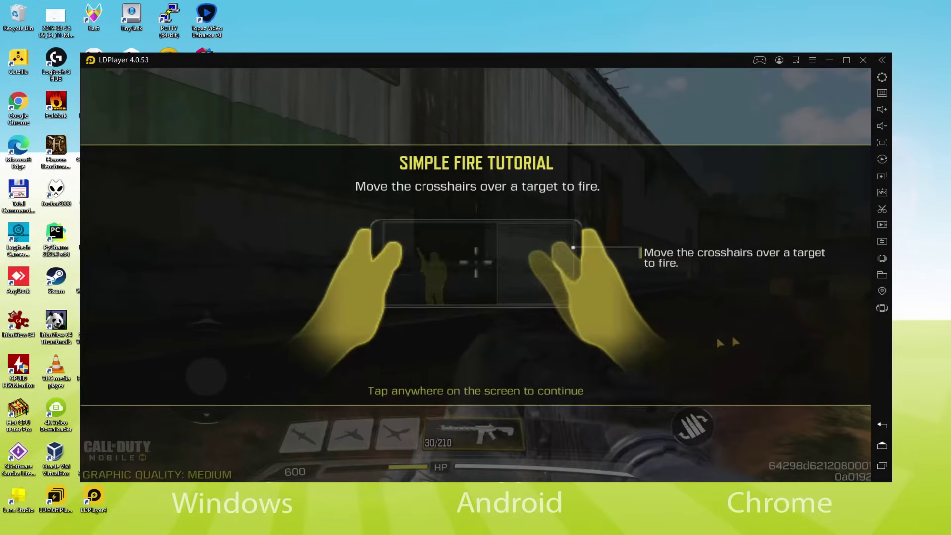
{"action": "left_click", "coordinate": [530, 393]}
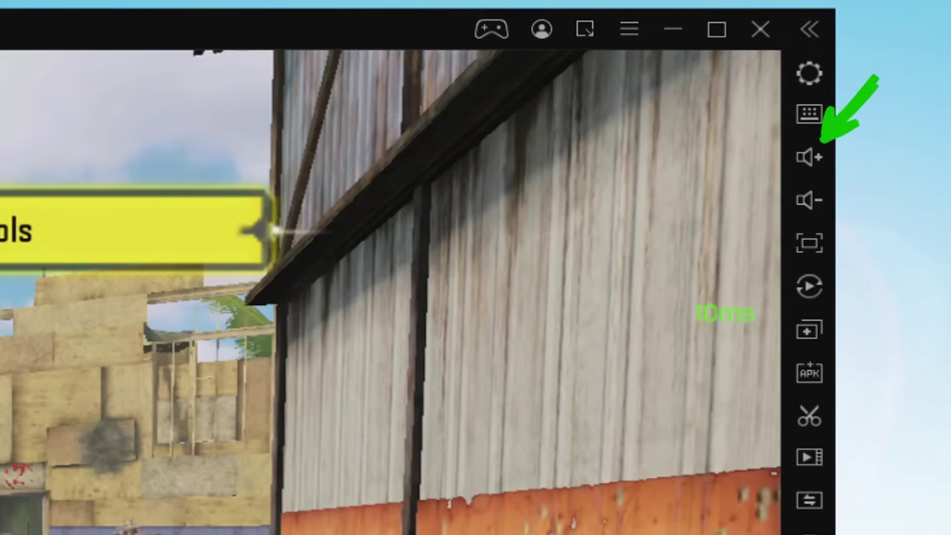
Step: Strafe left in the training area, then reload and fire the assault rifle
{"action": "key", "text": "a"}
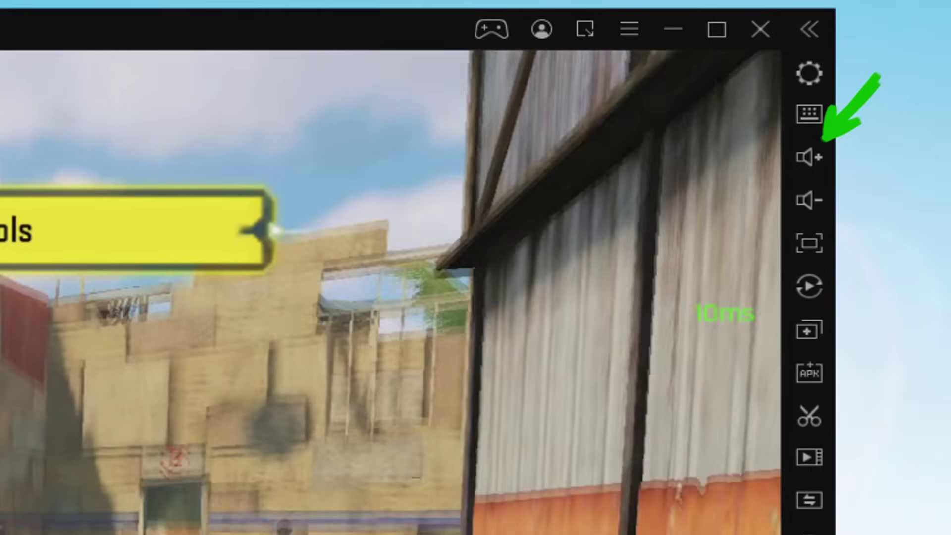
{"action": "key", "text": "a"}
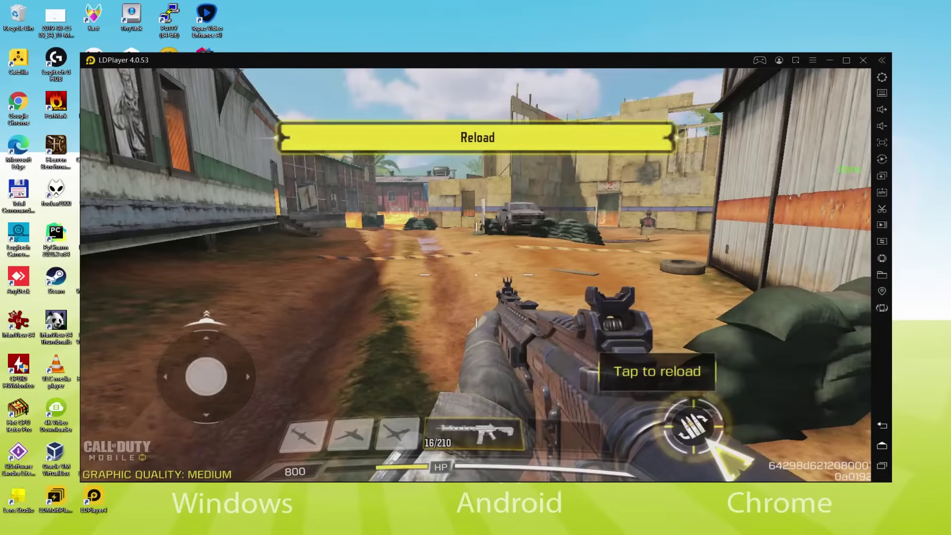
{"action": "key", "text": "r"}
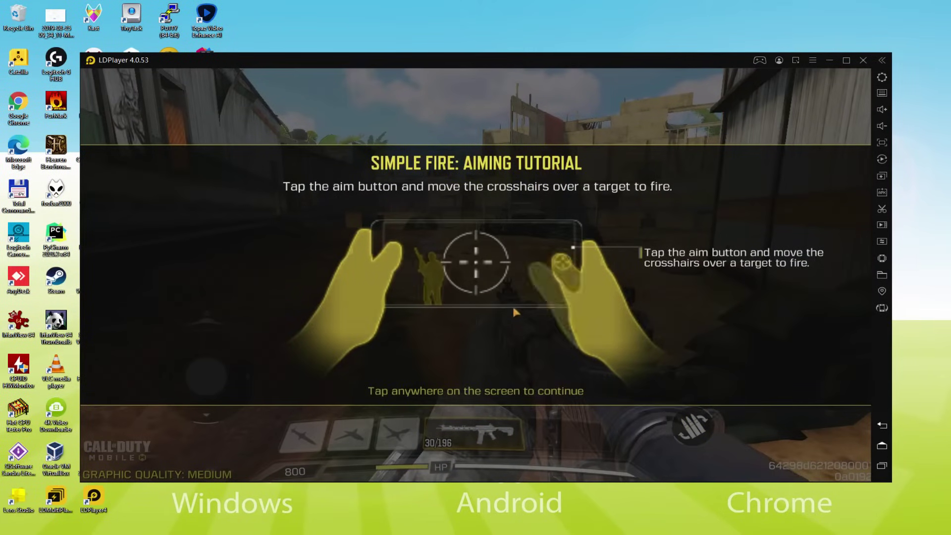
{"action": "left_click", "coordinate": [510, 314]}
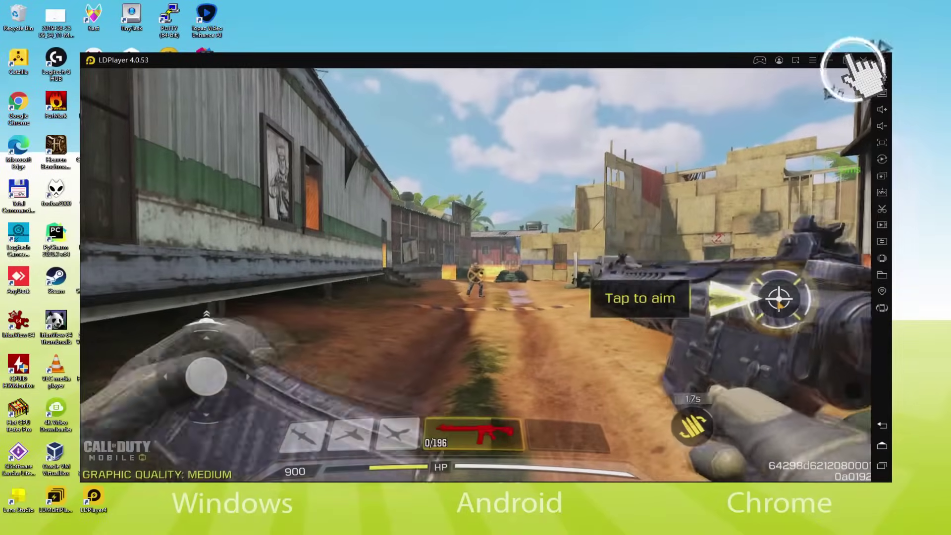
Step: Maximize the emulator window and use the aim control to shoot the training target
{"action": "left_click", "coordinate": [792, 93]}
{"action": "left_click", "coordinate": [820, 303]}
{"action": "left_click", "coordinate": [820, 302]}
{"action": "left_click", "coordinate": [820, 303]}
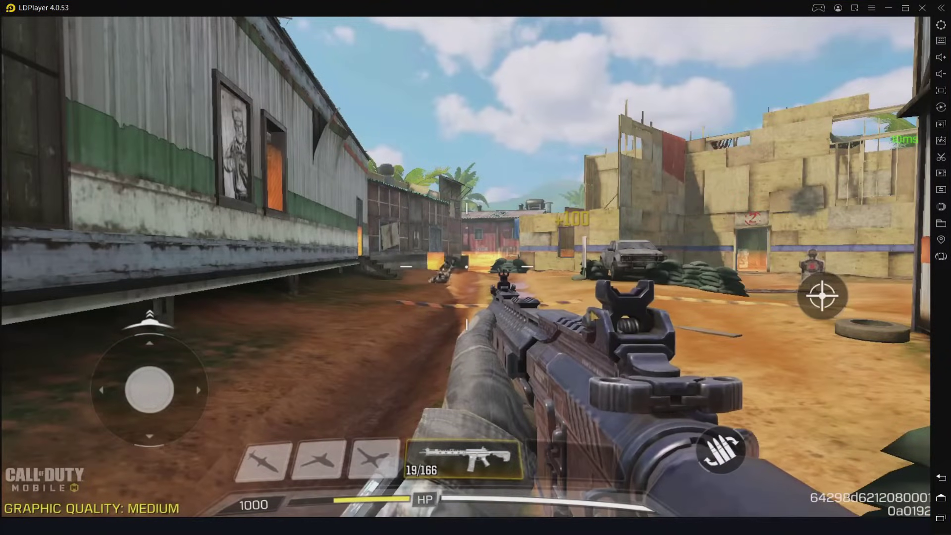
Step: Turn the view, run forward toward the next training target and restore the emulator window to its smaller size
{"action": "left_click_drag", "start_coordinate": [590, 313], "coordinate": [534, 297]}
{"action": "key", "text": "w"}
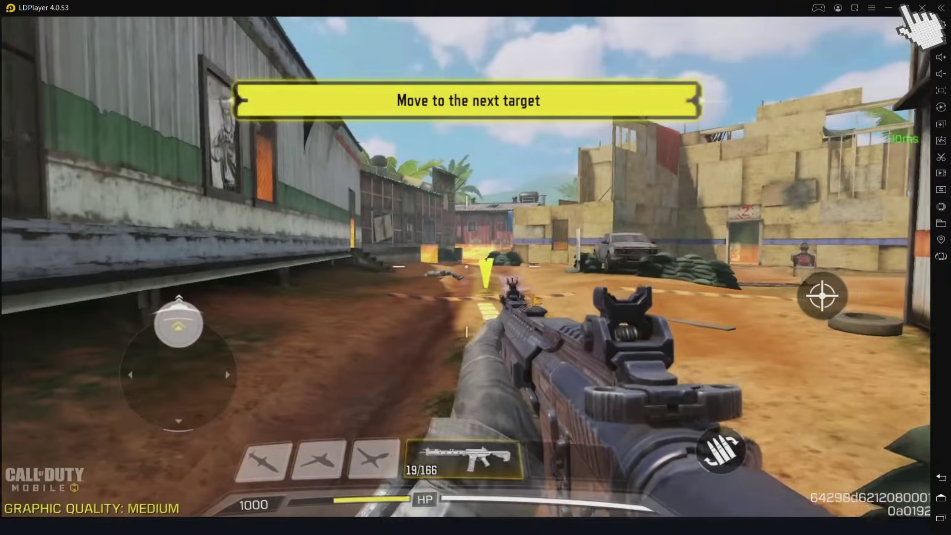
{"action": "left_click", "coordinate": [904, 8]}
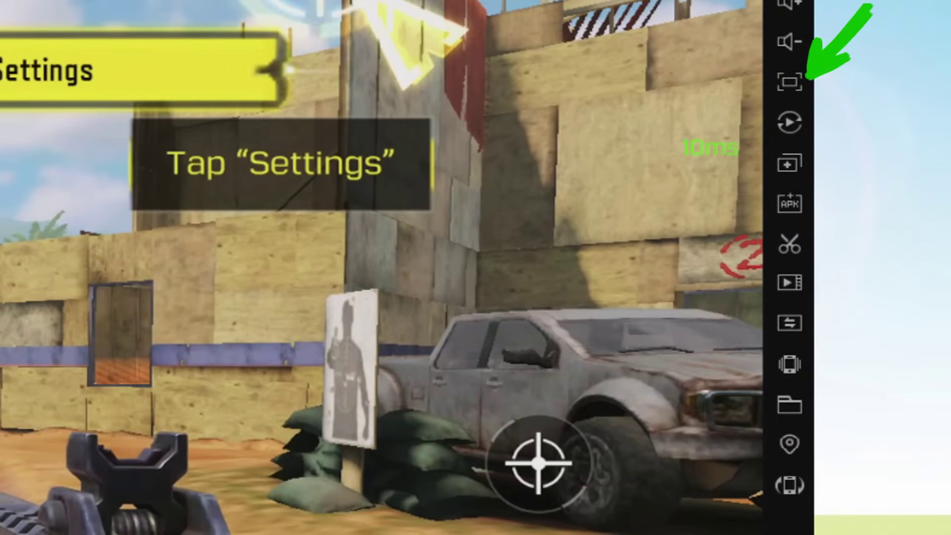
Step: Switch the game's controls to Advanced Mode, return to the training area and dismiss the advanced fire tutorial
{"action": "left_click", "coordinate": [690, 94]}
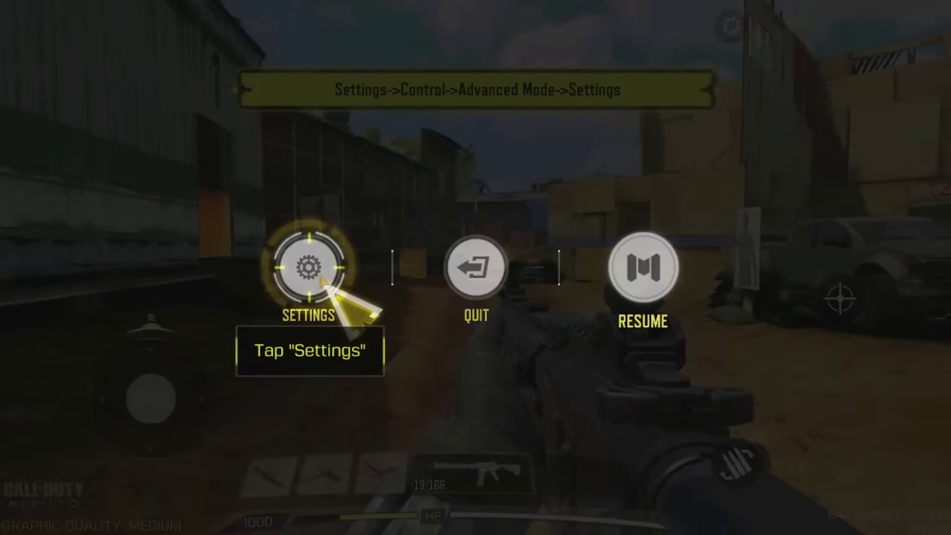
{"action": "left_click", "coordinate": [22, 321]}
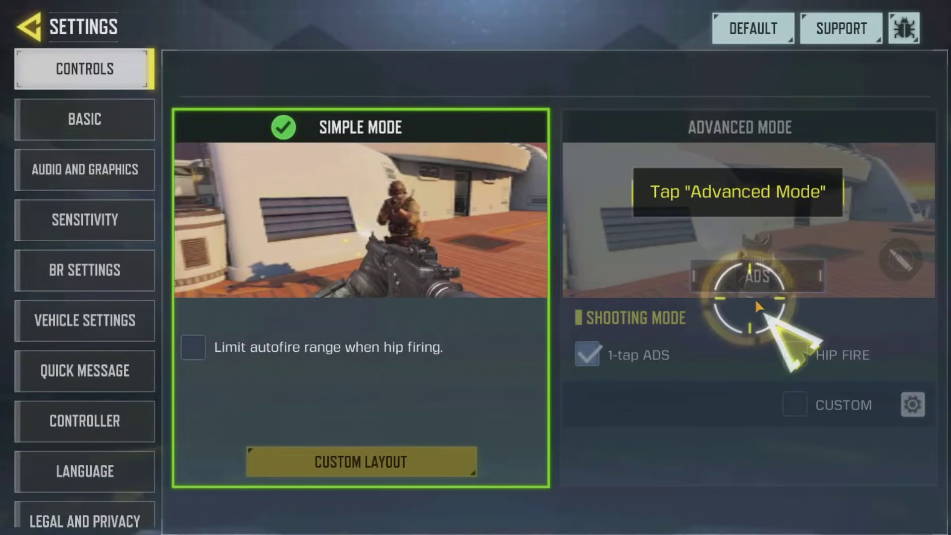
{"action": "left_click", "coordinate": [757, 305]}
{"action": "left_click", "coordinate": [84, 27]}
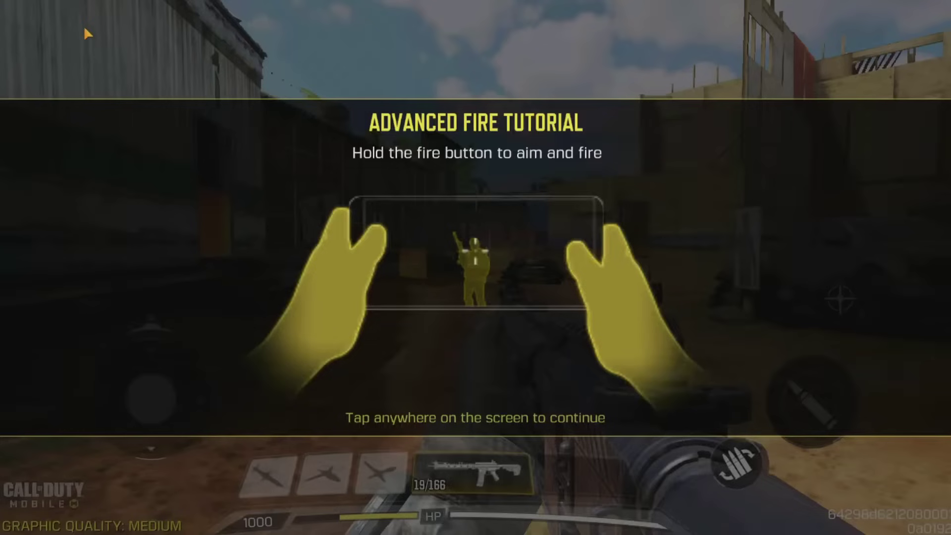
{"action": "left_click", "coordinate": [532, 290]}
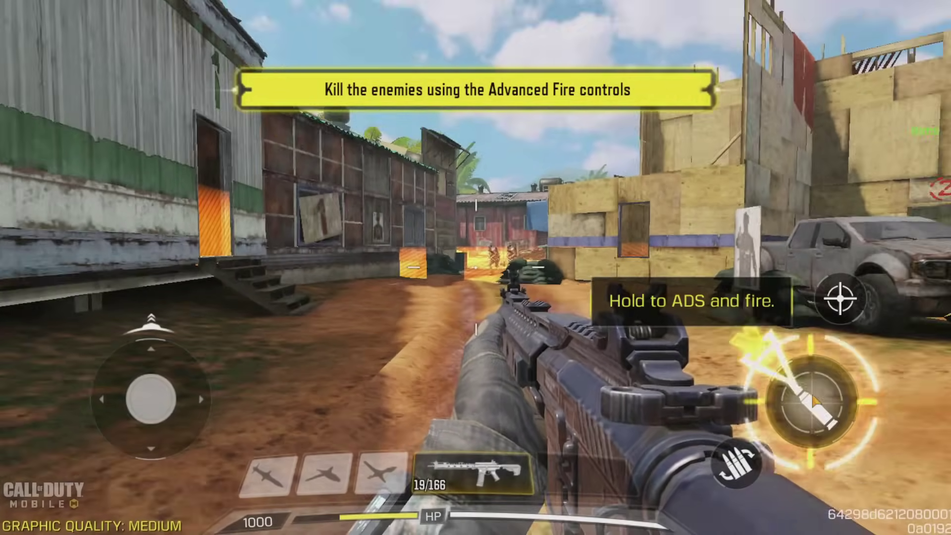
Step: Shoot the training enemies with the Advanced Fire control that aims and fires while held
{"action": "left_click_drag", "start_coordinate": [815, 400], "coordinate": [759, 421]}
{"action": "left_click_drag", "start_coordinate": [713, 395], "coordinate": [756, 405]}
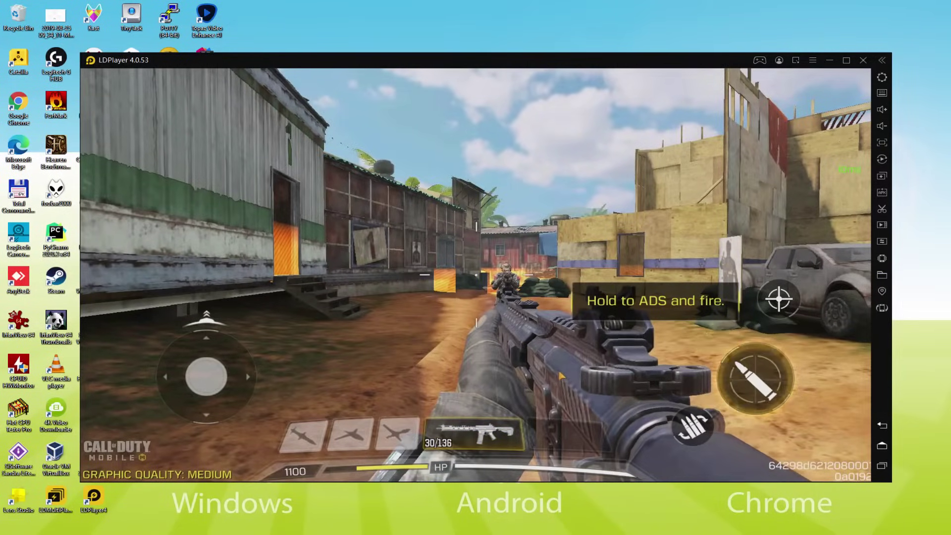
{"action": "left_click_drag", "start_coordinate": [756, 404], "coordinate": [797, 396]}
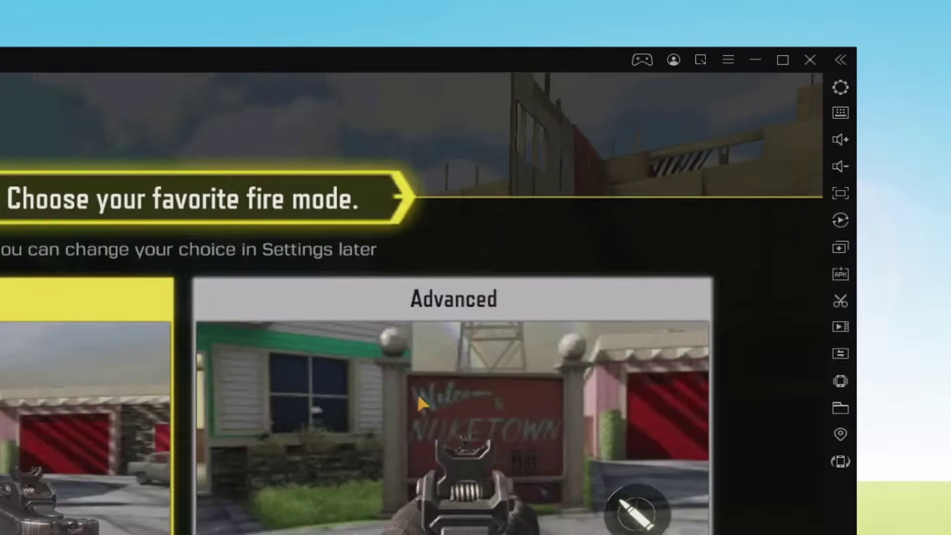
Step: Confirm Simple as the favorite fire mode, run forward and exit the emulator's keyboard settings
{"action": "left_click", "coordinate": [130, 520]}
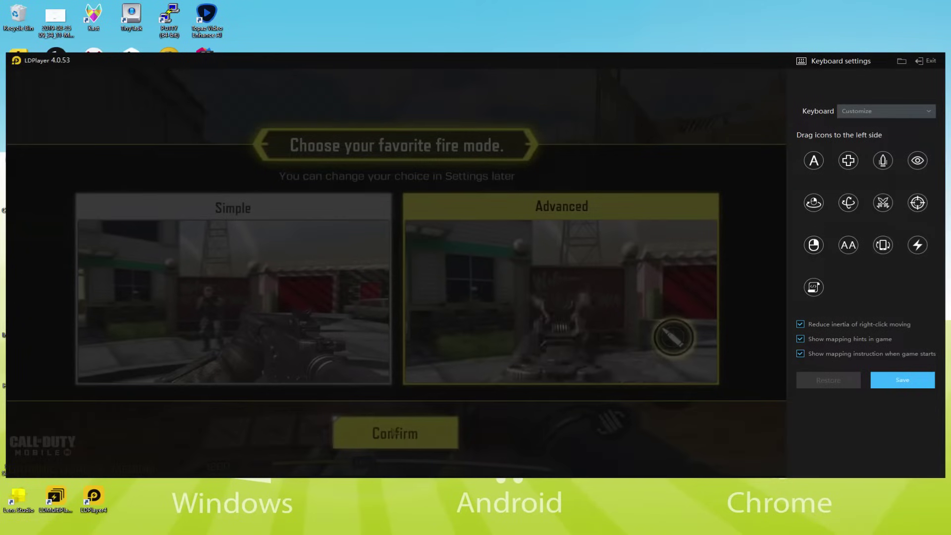
{"action": "left_click", "coordinate": [255, 291]}
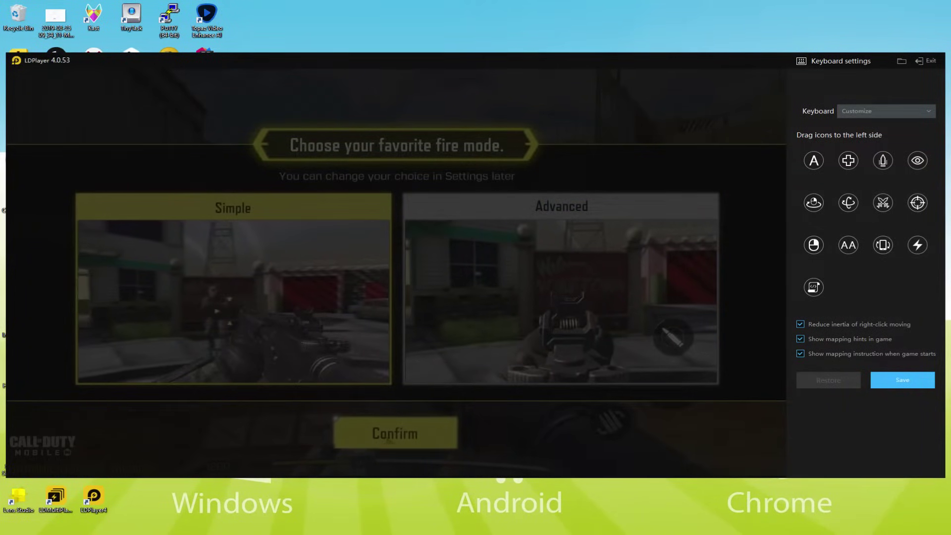
{"action": "left_click", "coordinate": [387, 439]}
{"action": "key", "text": "w"}
{"action": "left_click", "coordinate": [925, 61]}
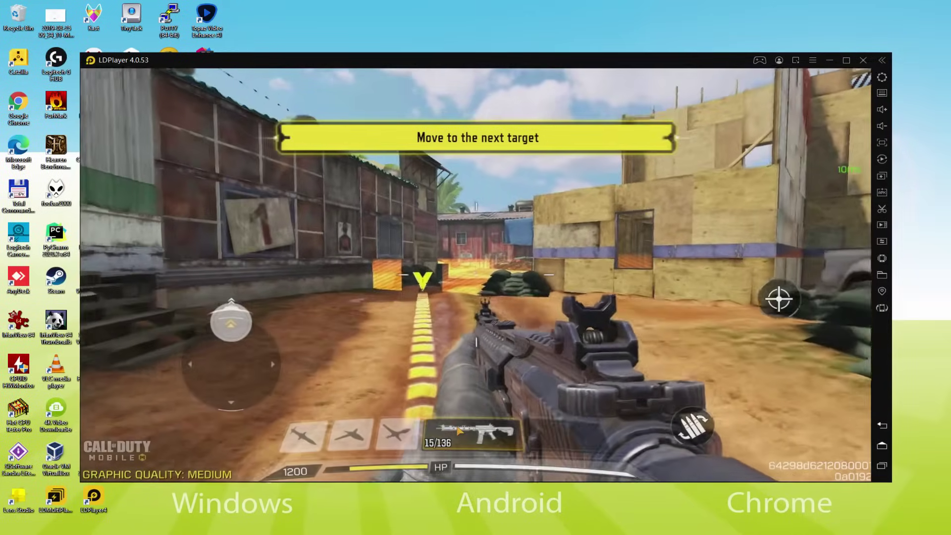
Step: Follow the marked path to the next target and pick up the DL Q33 sniper rifle
{"action": "key", "text": "a"}
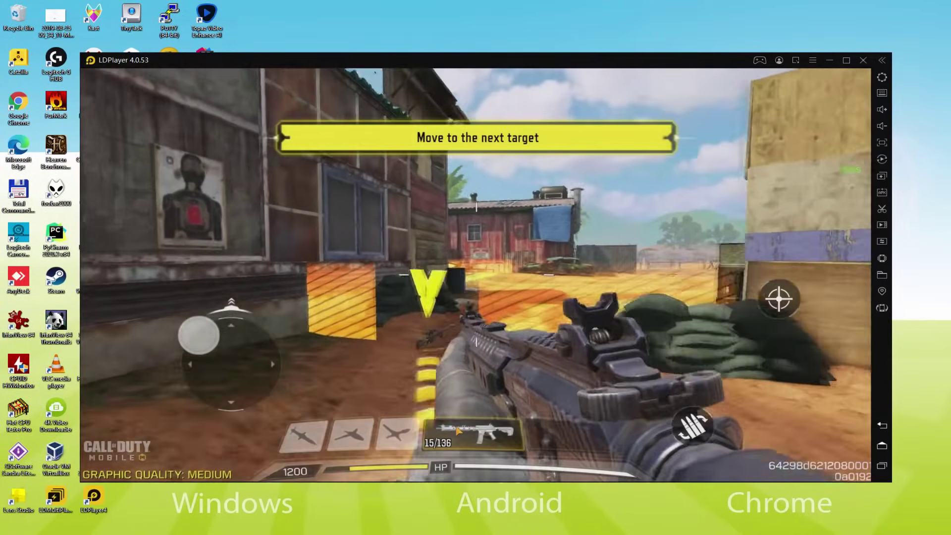
{"action": "key", "text": "d"}
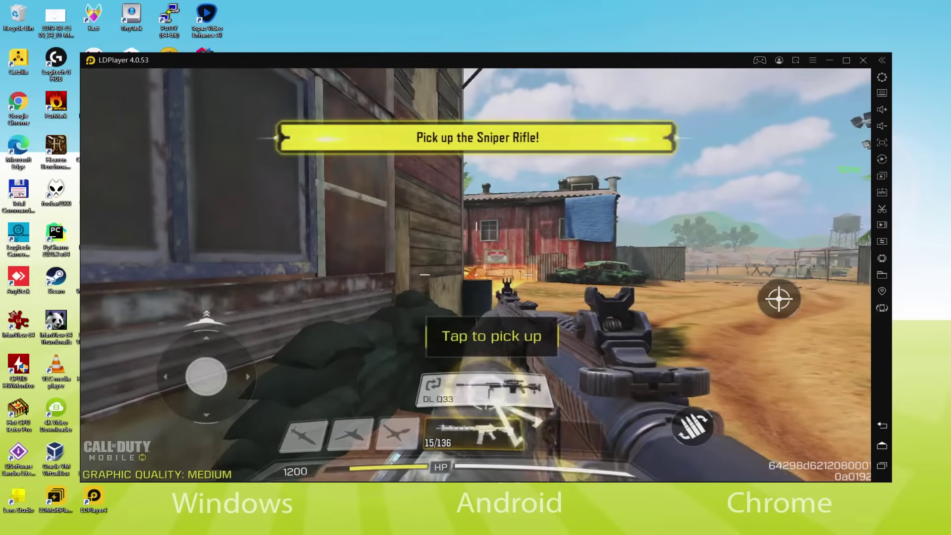
{"action": "left_click", "coordinate": [486, 402]}
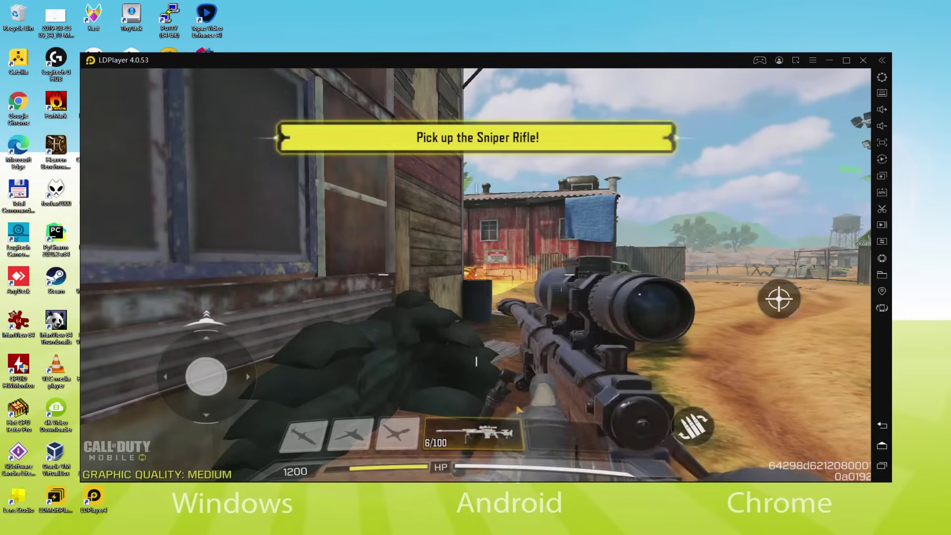
Step: Turn the view with the sniper rifle in hand and move forward and right through the training area
{"action": "left_click_drag", "start_coordinate": [486, 396], "coordinate": [613, 328]}
{"action": "key", "text": "w"}
{"action": "key", "text": "d"}
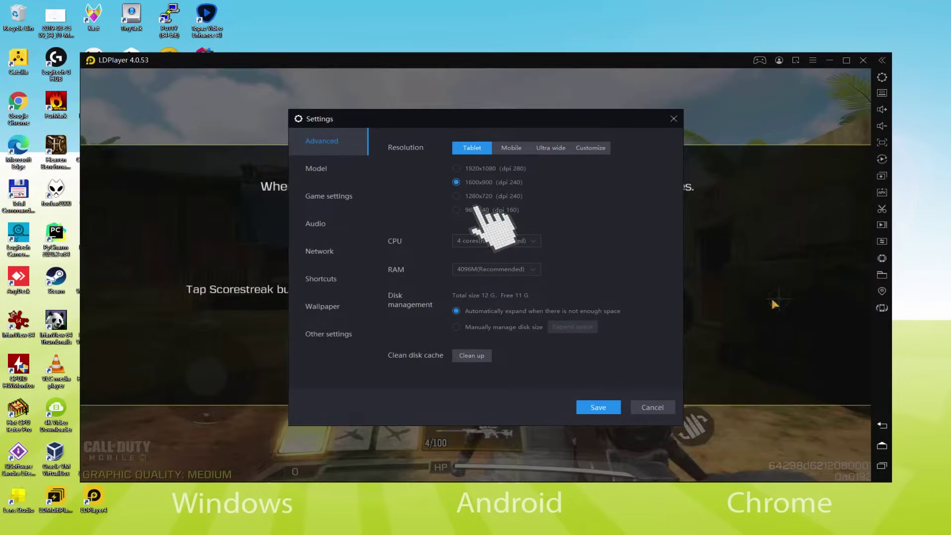
Step: Select the 960x540 (dpi 160) tablet resolution, close the emulator settings and continue past the bootcamp completion message
{"action": "left_click", "coordinate": [475, 209]}
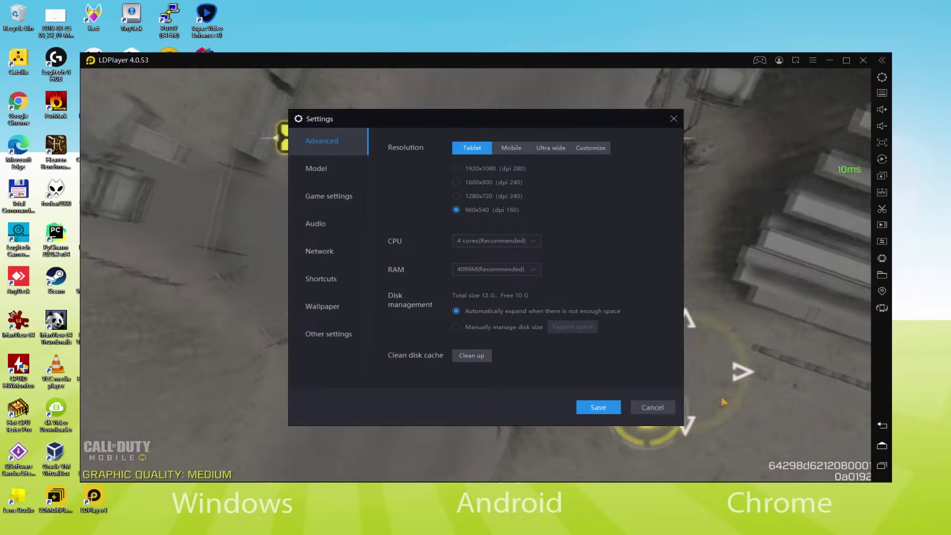
{"action": "key", "text": "Escape"}
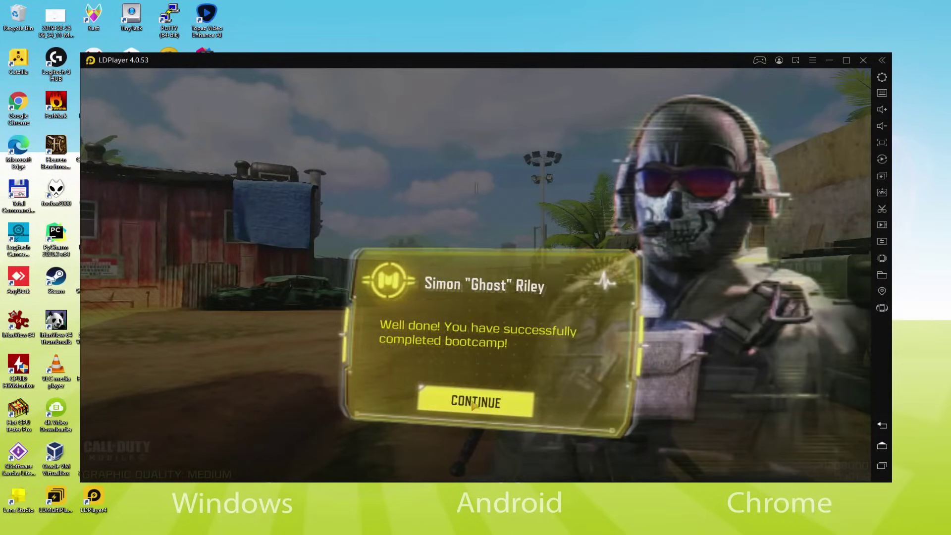
{"action": "left_click", "coordinate": [473, 403]}
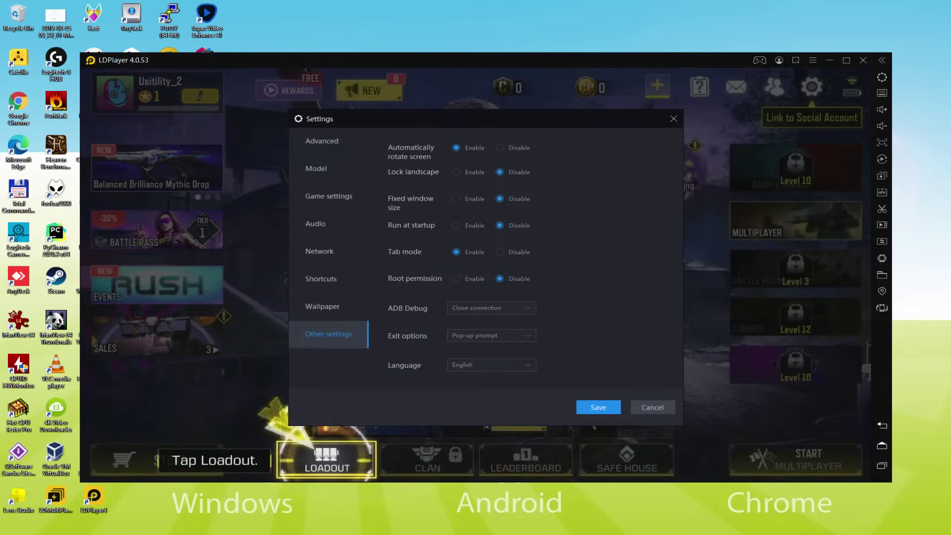
Step: Equip the M4 as the primary weapon in the multiplayer loadout and return to the lobby
{"action": "left_click", "coordinate": [367, 442]}
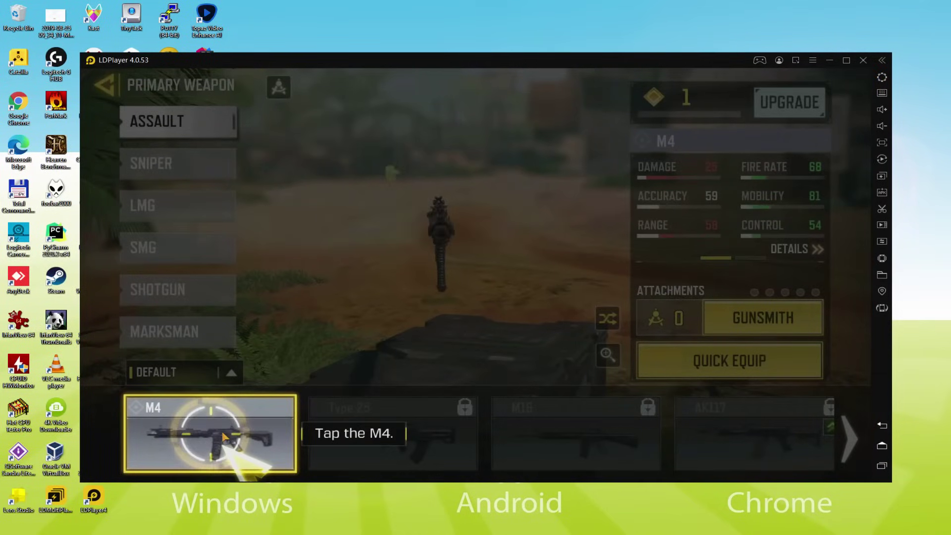
{"action": "left_click", "coordinate": [238, 432]}
{"action": "left_click", "coordinate": [713, 371]}
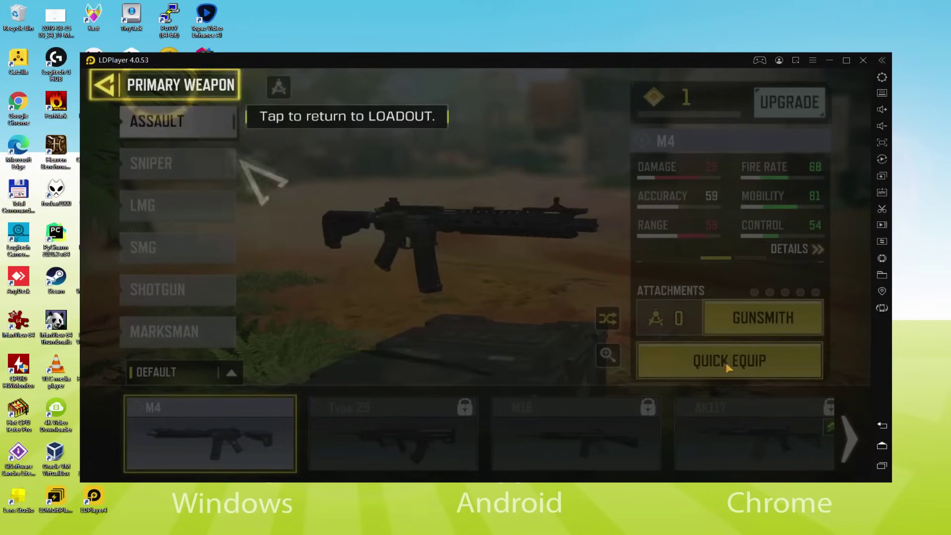
{"action": "left_click", "coordinate": [183, 87]}
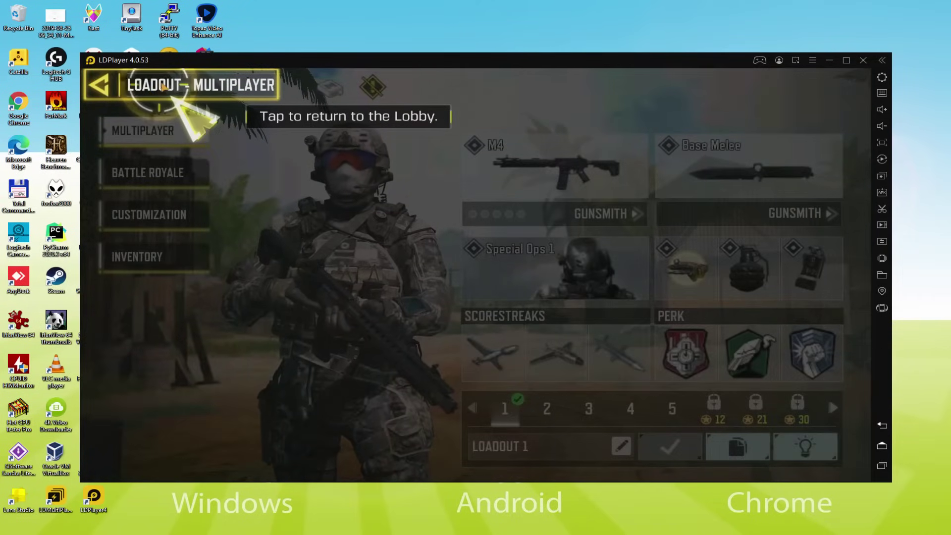
{"action": "left_click", "coordinate": [184, 87]}
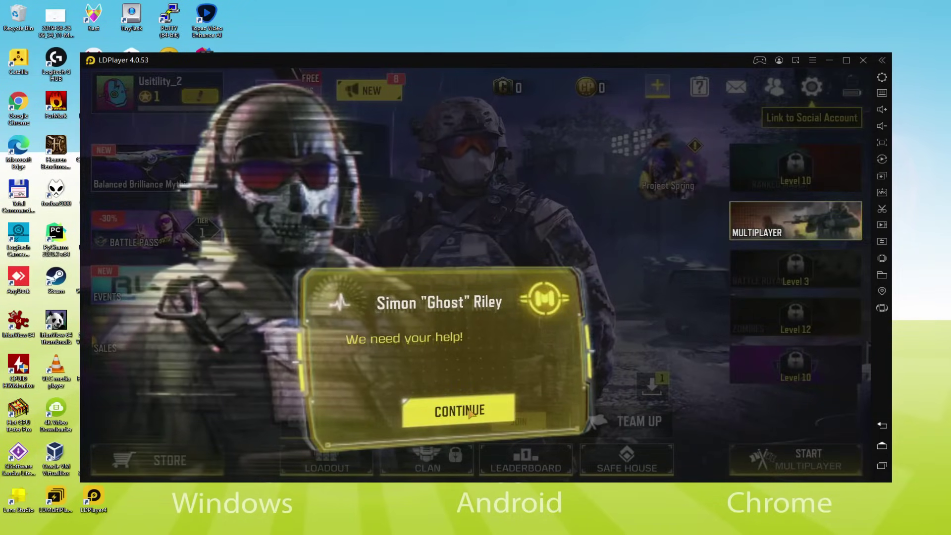
Step: Continue past the lobby briefing, open Multiplayer and start a Frontline match on Nuketown
{"action": "left_click", "coordinate": [428, 409]}
{"action": "left_click", "coordinate": [803, 219]}
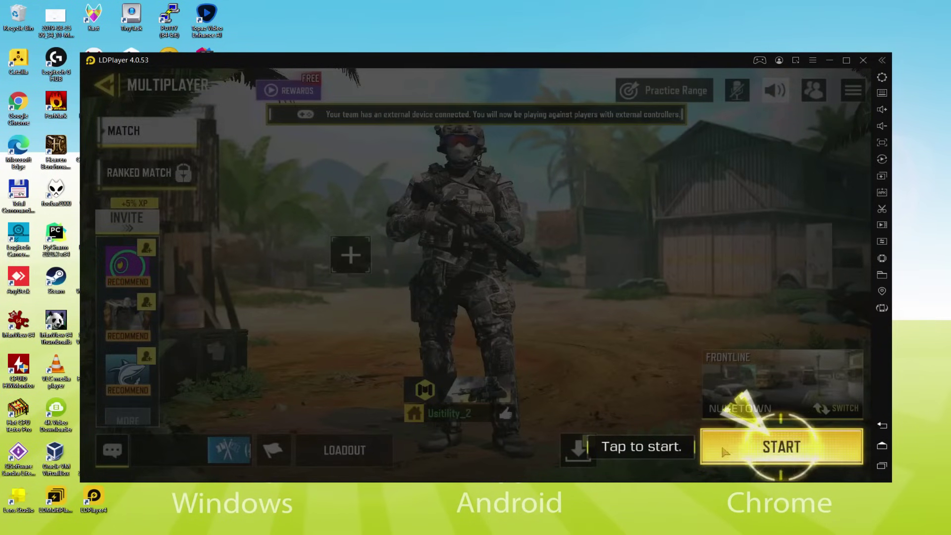
{"action": "left_click", "coordinate": [748, 451]}
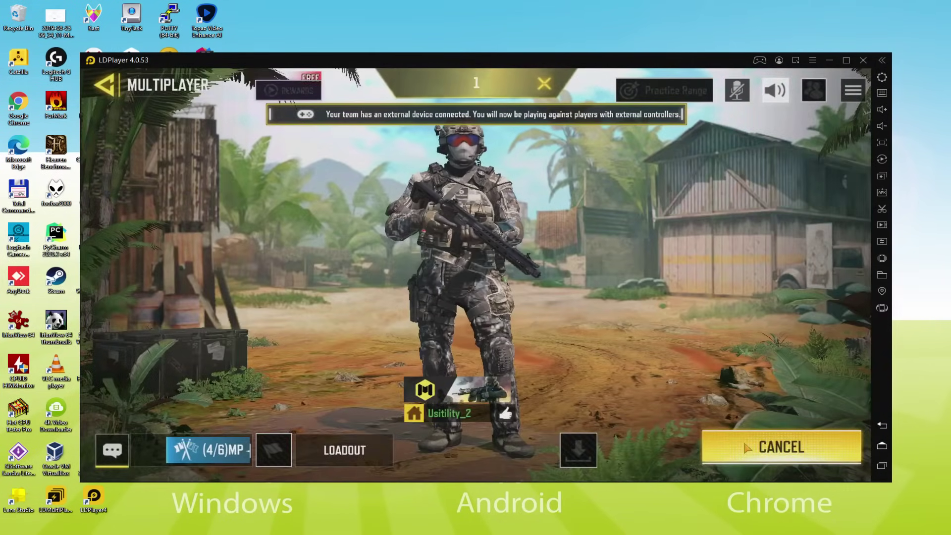